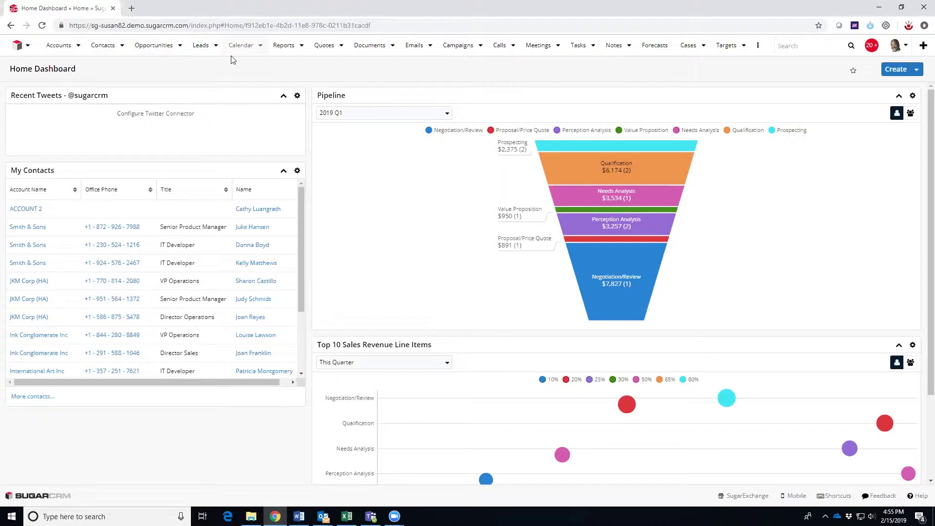
- Browse the Home menu, then load the Accounts list view and focus its name search
click(28, 46)
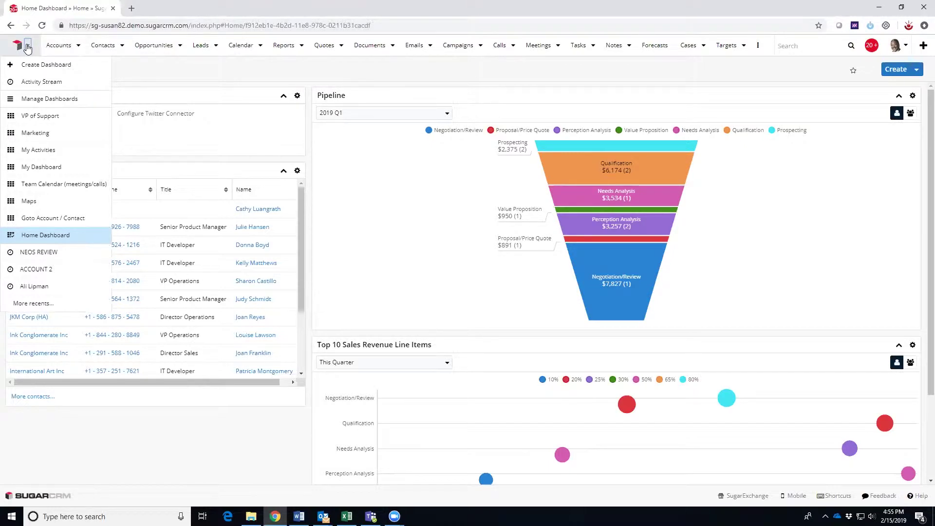
click(18, 48)
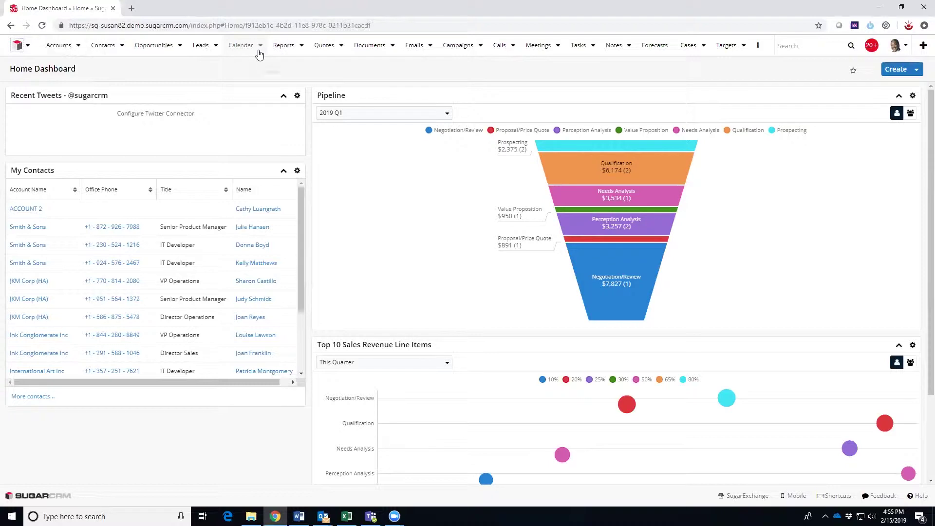
click(80, 47)
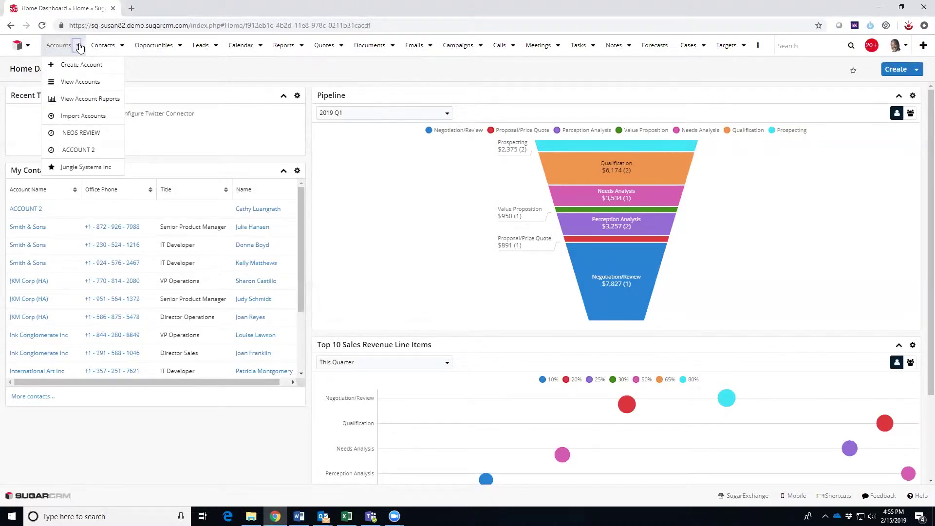
click(60, 46)
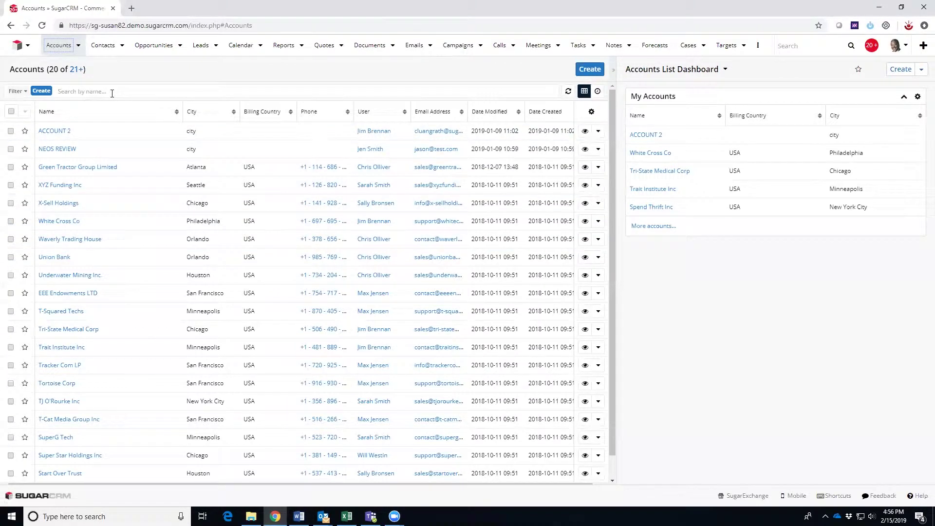
click(95, 93)
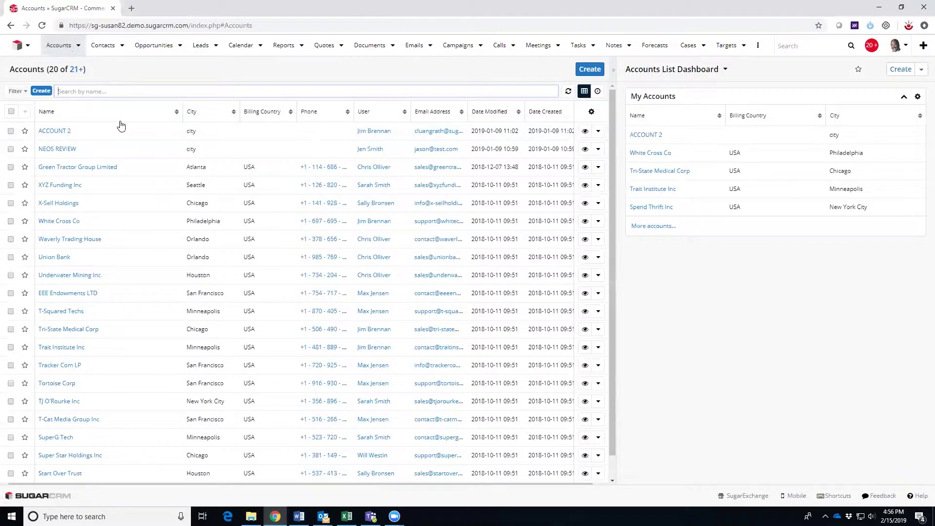
- Open the Green Tractor Group Limited account record from the Accounts list
click(105, 173)
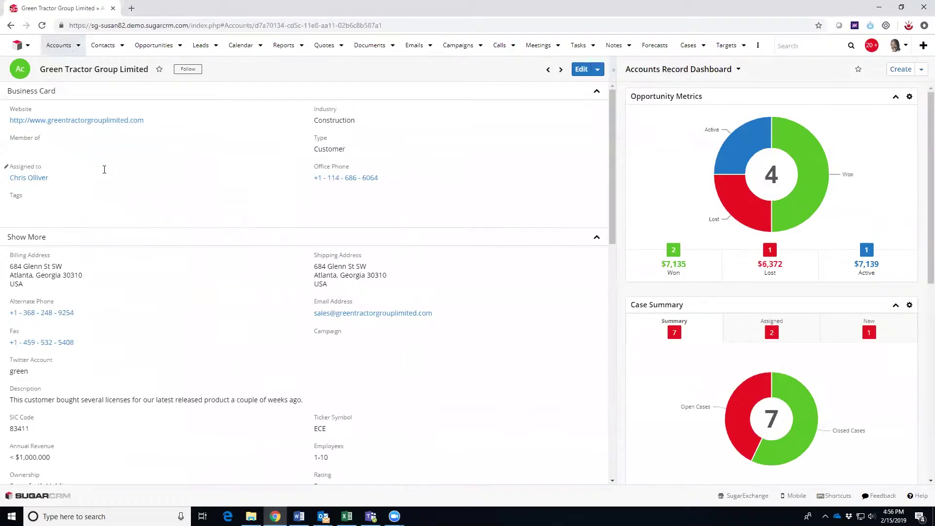
scroll(137, 200, down, 2)
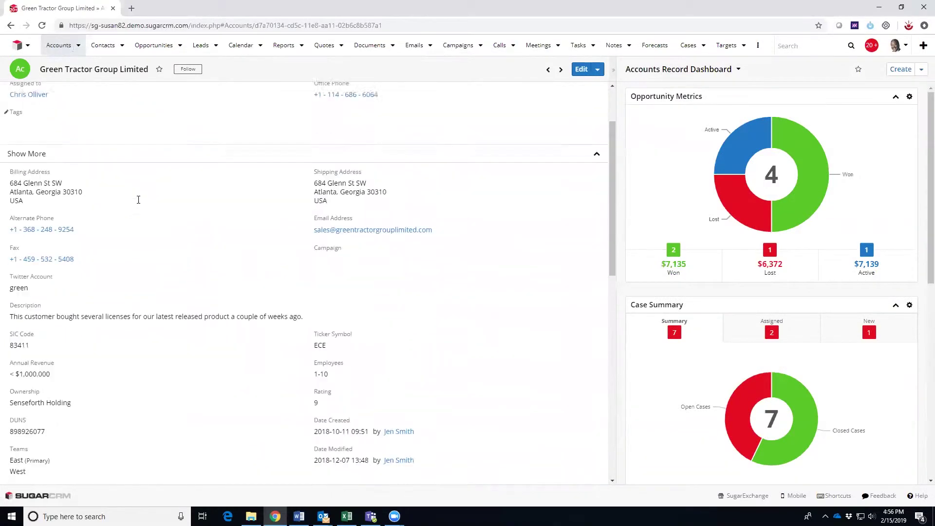
scroll(137, 200, down, 2)
scroll(138, 199, down, 2)
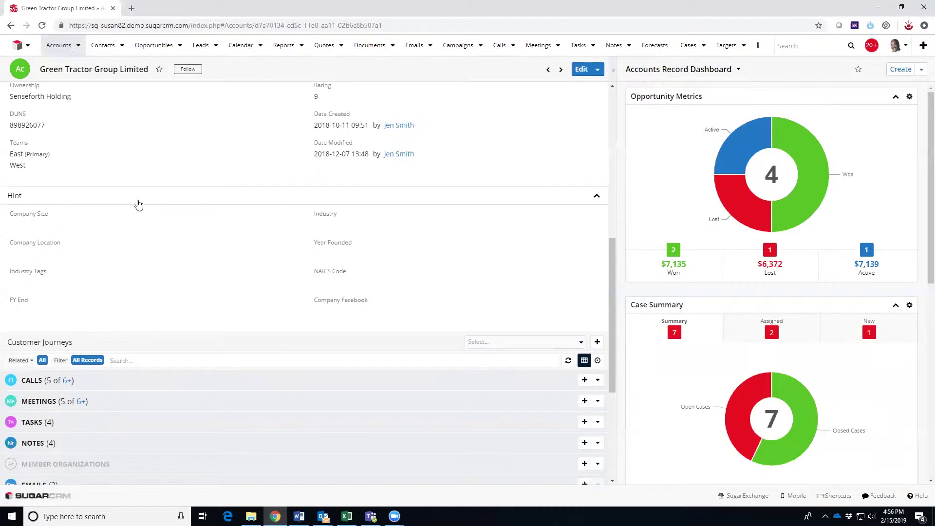
scroll(137, 200, down, 1)
scroll(137, 200, down, 1)
scroll(137, 199, down, 1)
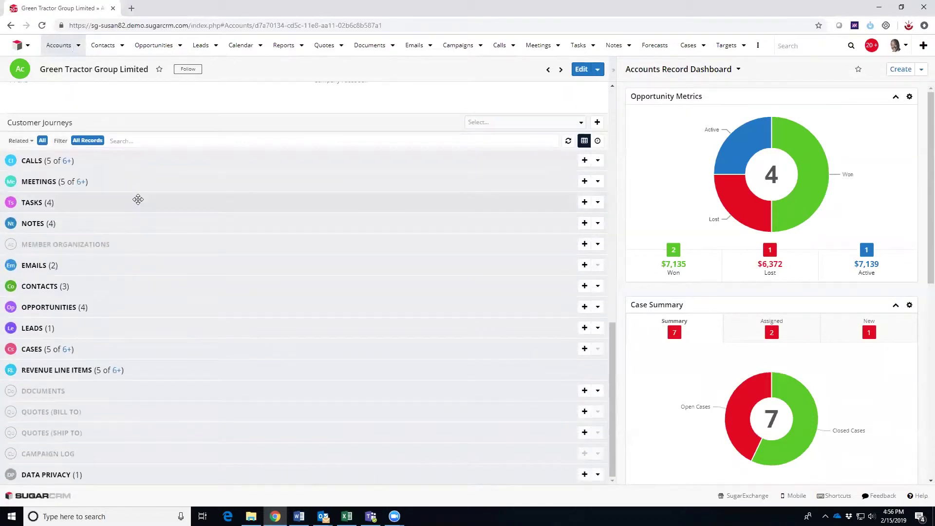
- Return to the Home Dashboard, check the extra modules menu, and expand global search
click(17, 47)
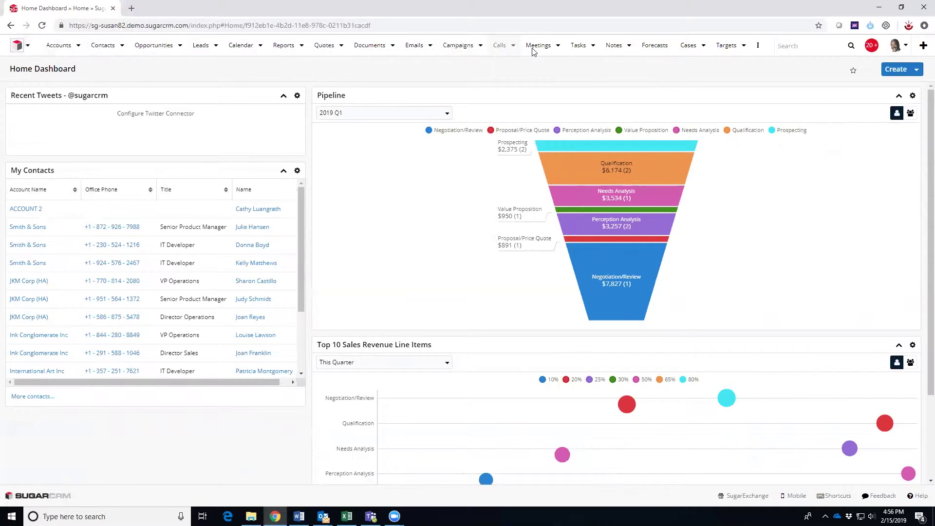
click(758, 46)
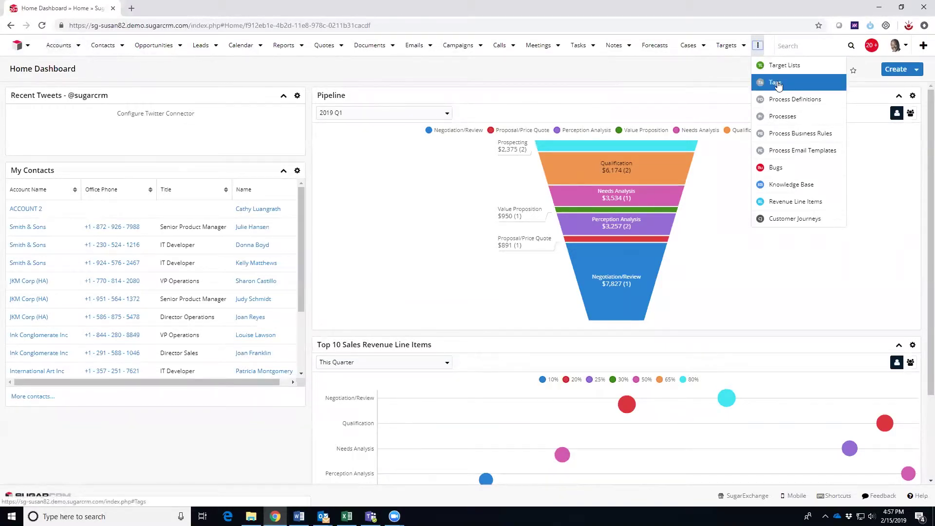
click(795, 45)
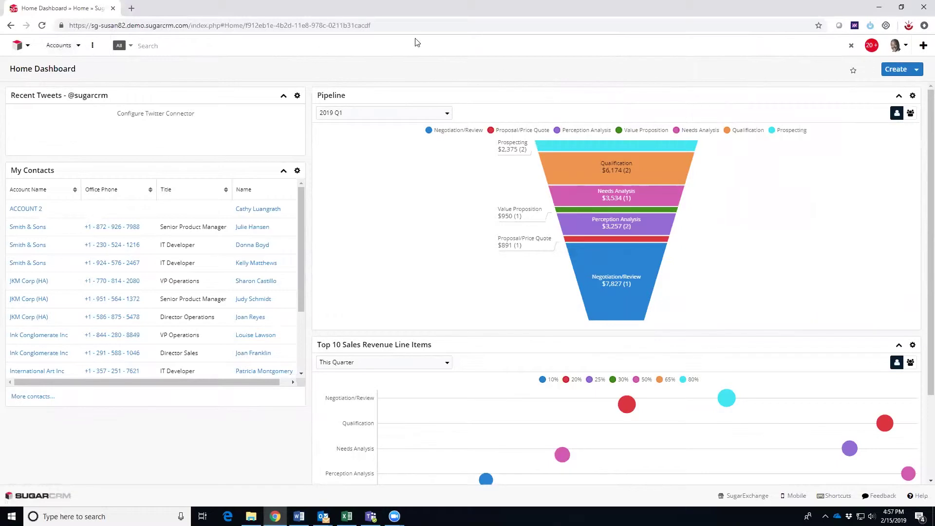
- Search all modules for 'Judy' and show the full results page
click(175, 44)
text(Judy)
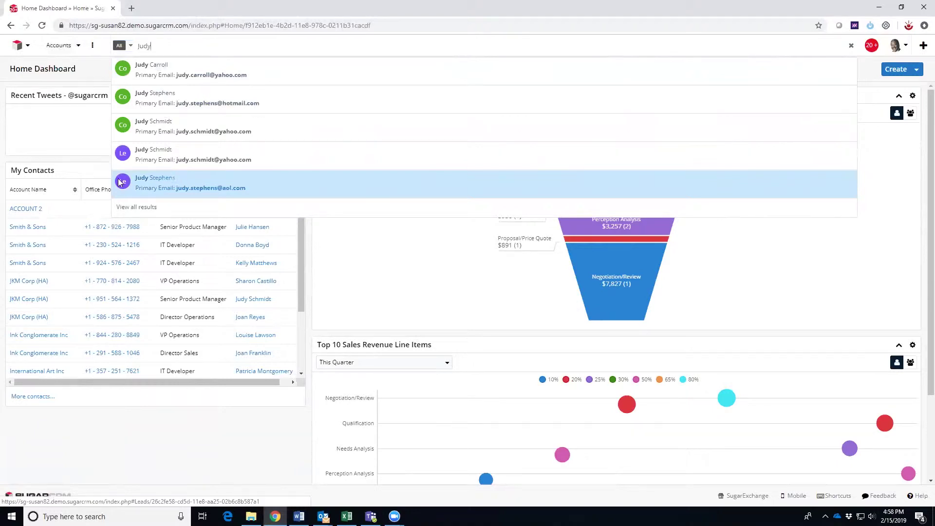
click(131, 209)
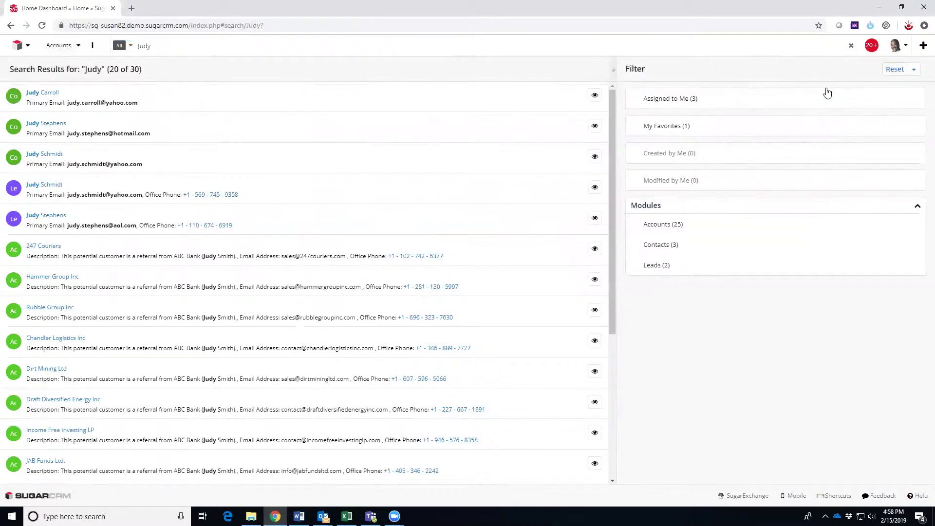
- Show the user avatar menu with profile, employees, admin, about and log out options
click(903, 47)
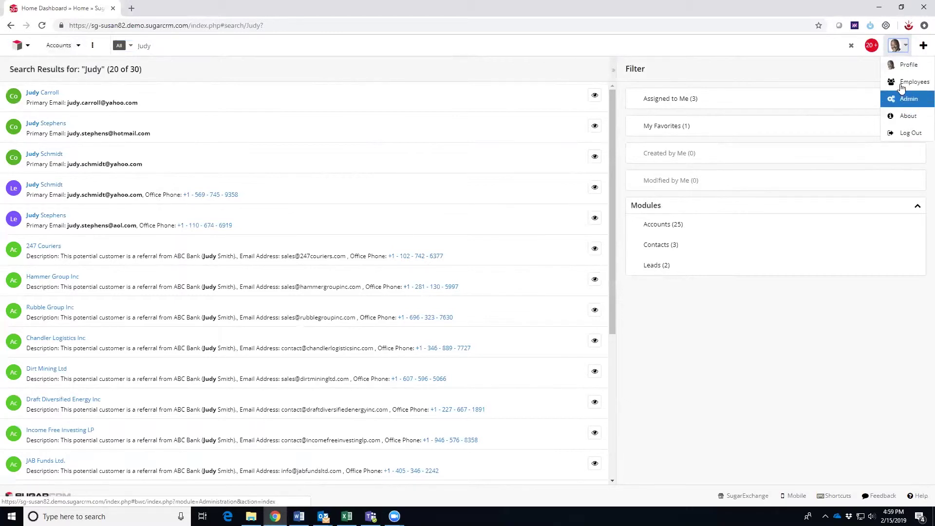
- Show the quick-create menu of new record types such as accounts, contacts, cases and leads
click(923, 46)
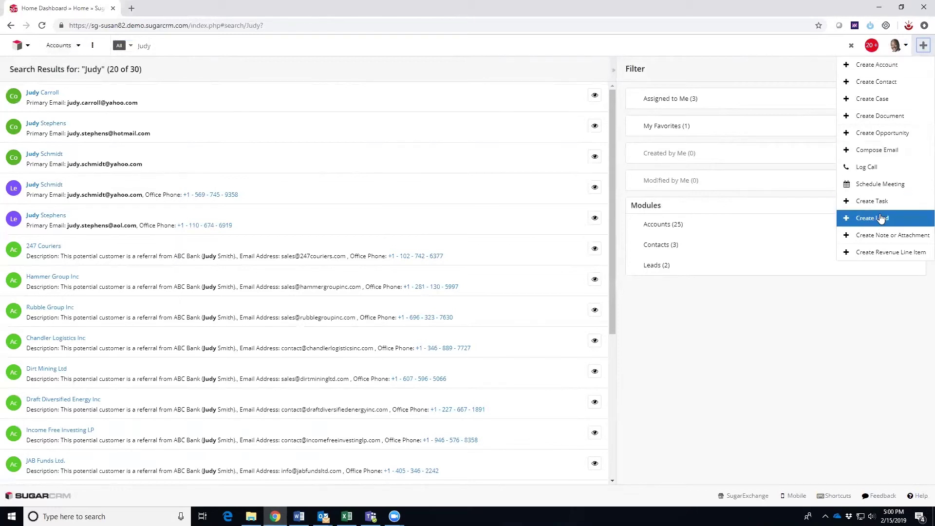
click(846, 212)
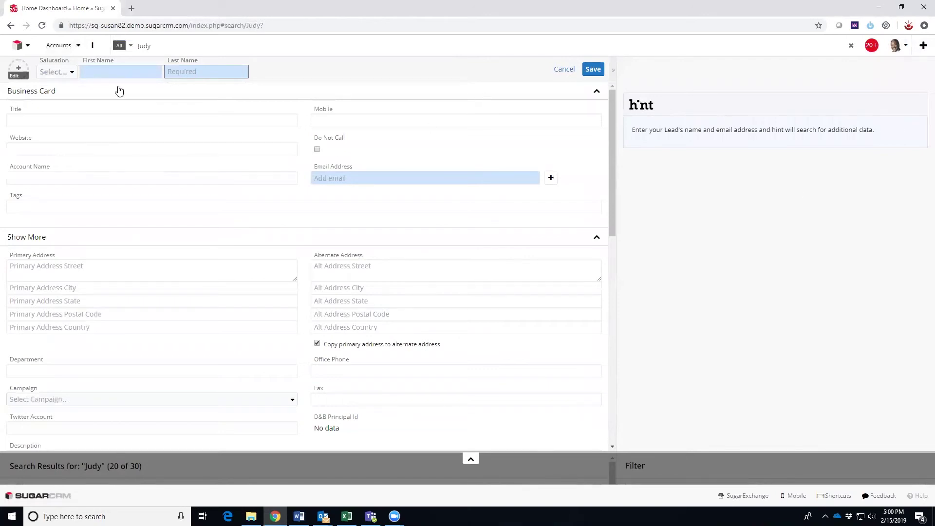
click(117, 71)
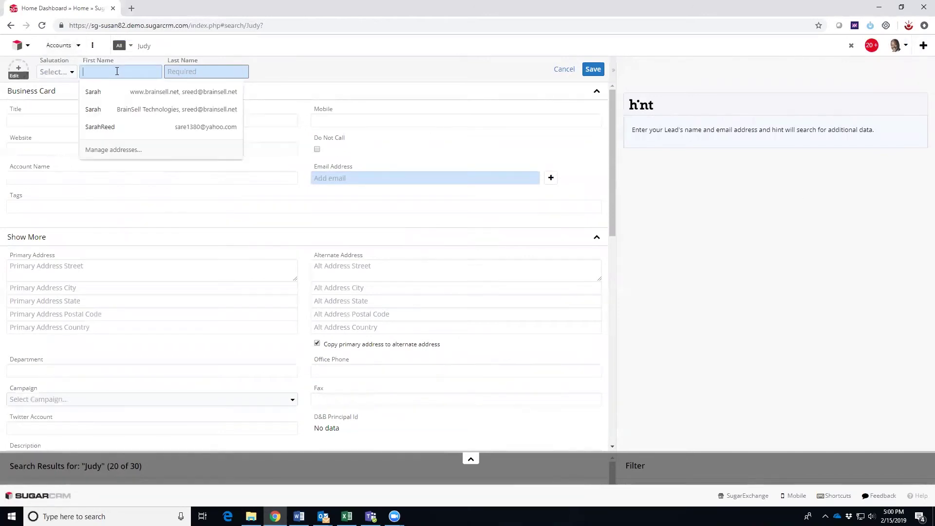
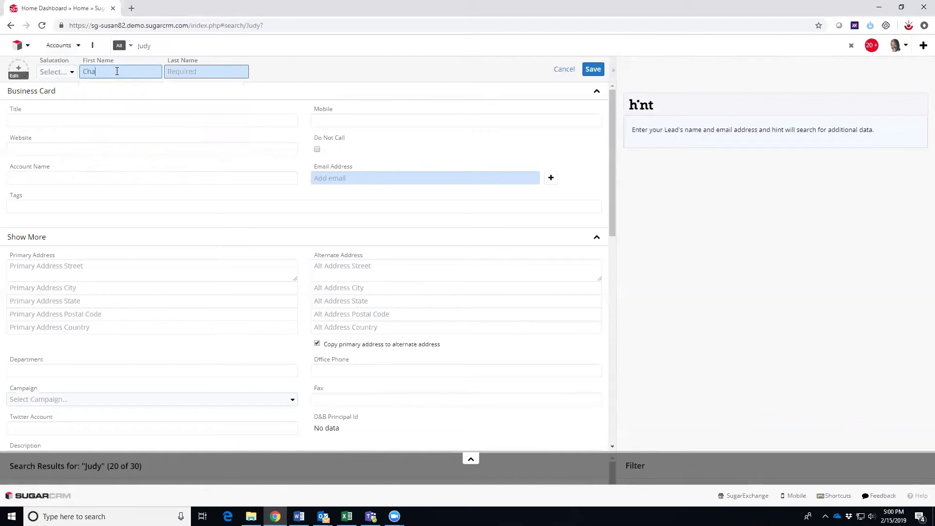
key(Tab)
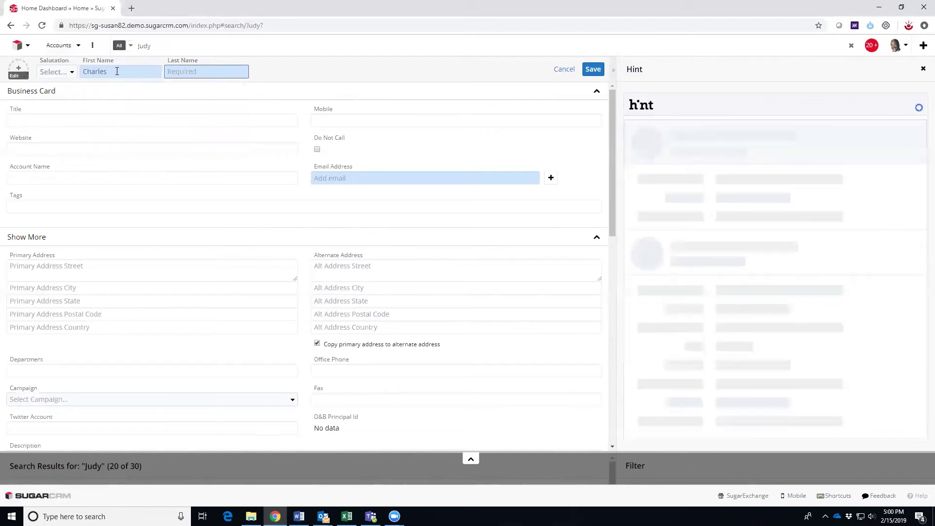
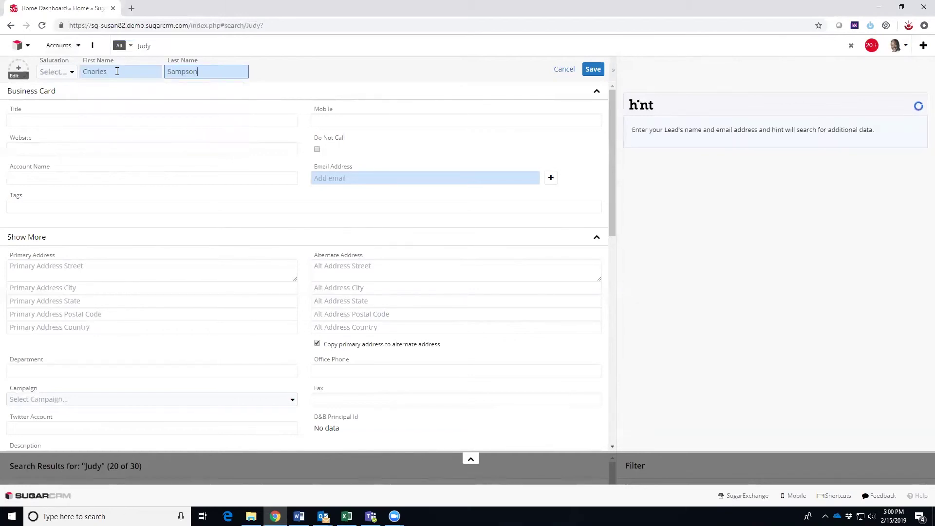
click(395, 178)
text(c)
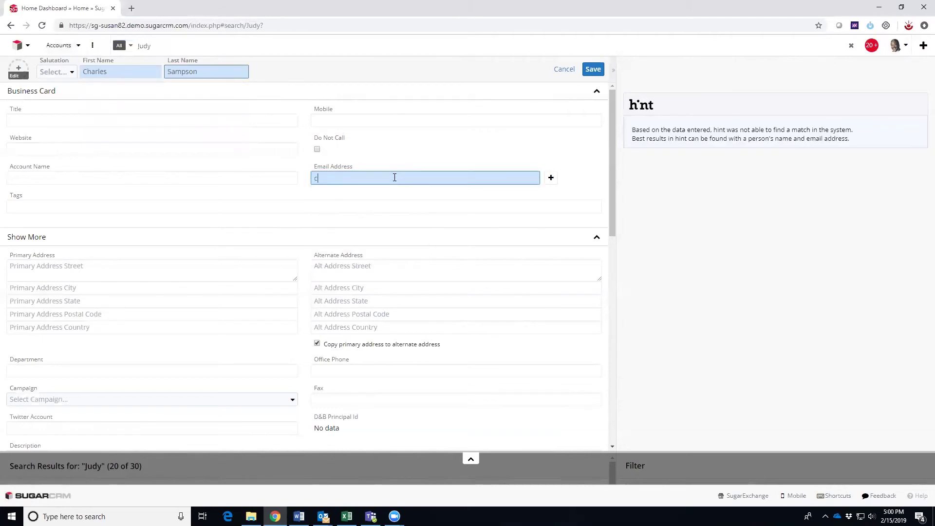
text(samplson)
text(@)
text(example.co)
text(m)
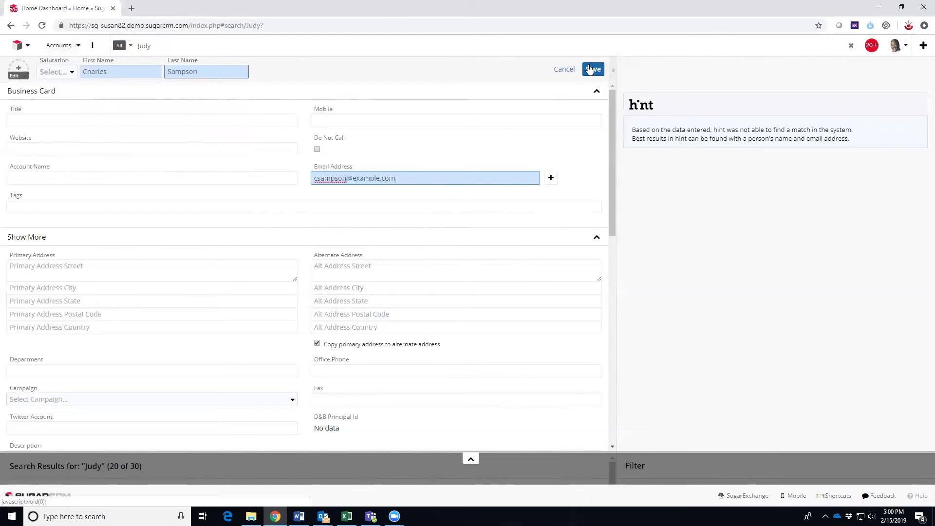
click(592, 69)
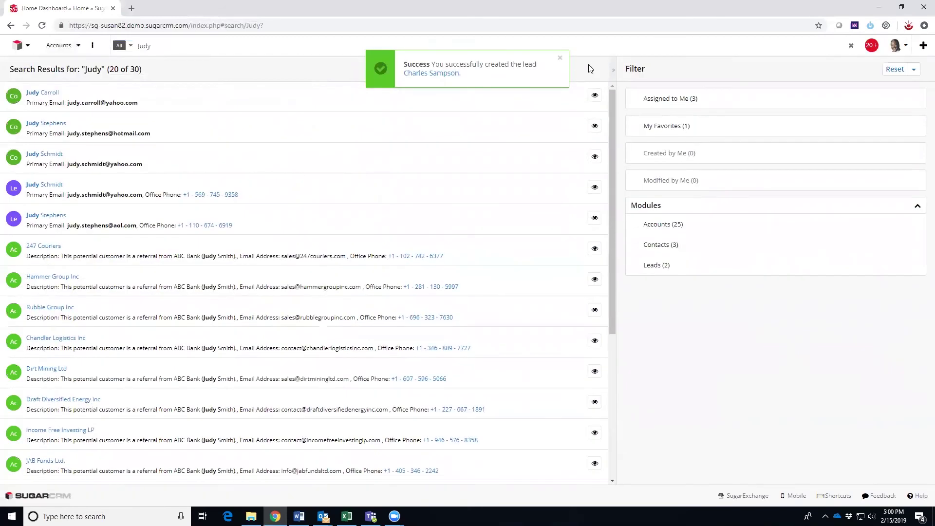